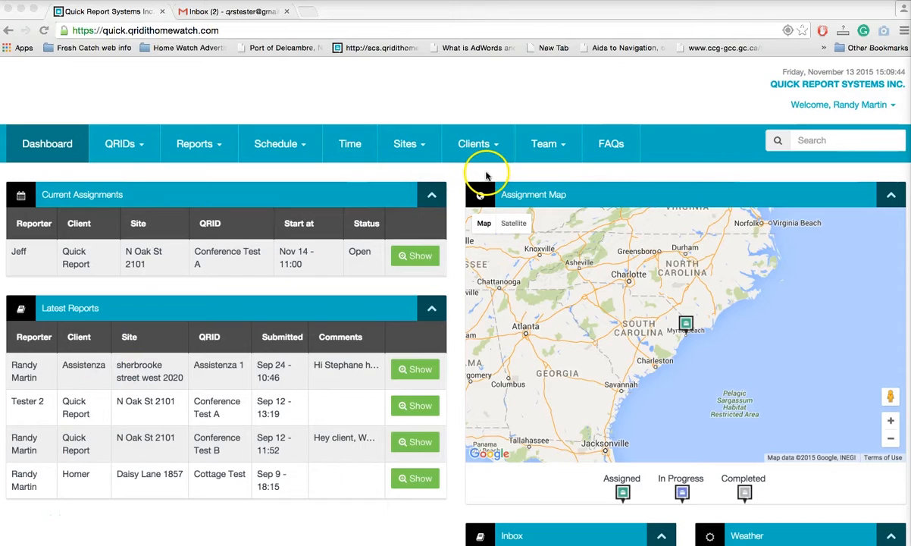
Step: Open a blank Add a New User form from the Team menu's Add a Team Member option
{"action": "left_click", "coordinate": [558, 144]}
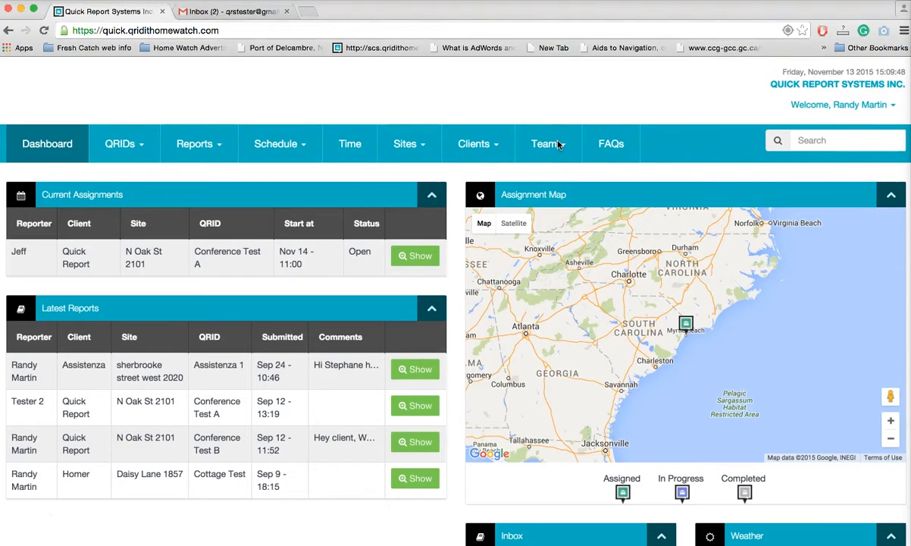
{"action": "left_click", "coordinate": [558, 144]}
{"action": "left_click", "coordinate": [561, 201]}
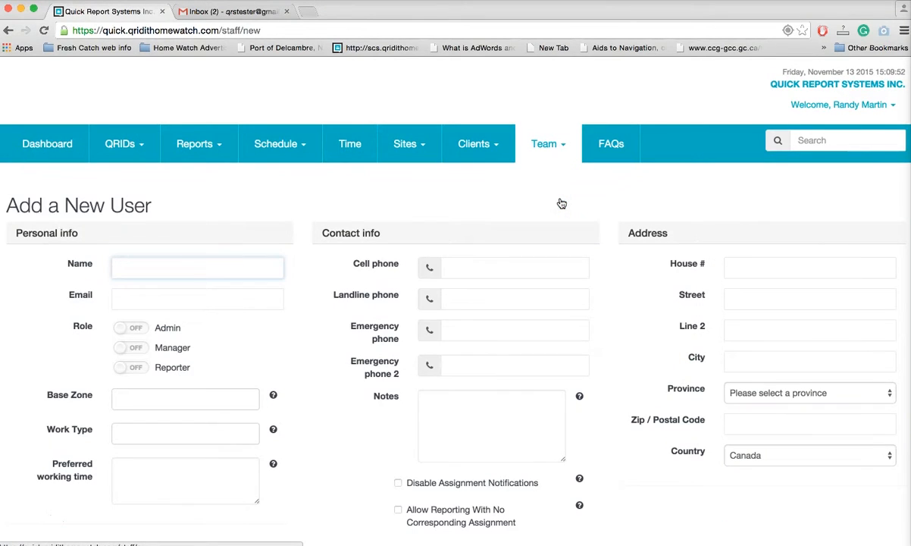
{"action": "left_click", "coordinate": [36, 257]}
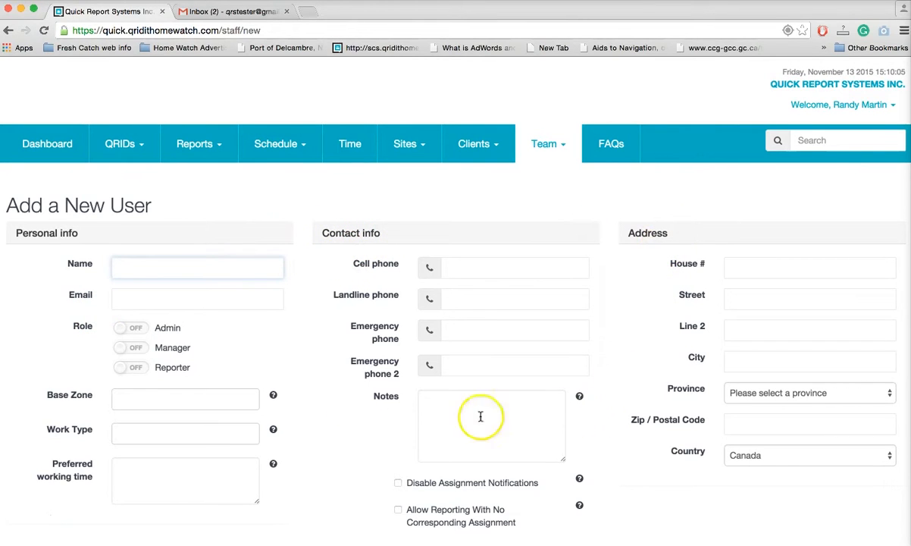
Step: Enter the new member's name and e-mail address, and switch the Reporter role on
{"action": "scroll", "coordinate": [322, 447], "scroll_direction": "down", "scroll_amount": 1}
{"action": "scroll", "coordinate": [303, 425], "scroll_direction": "down", "scroll_amount": 2}
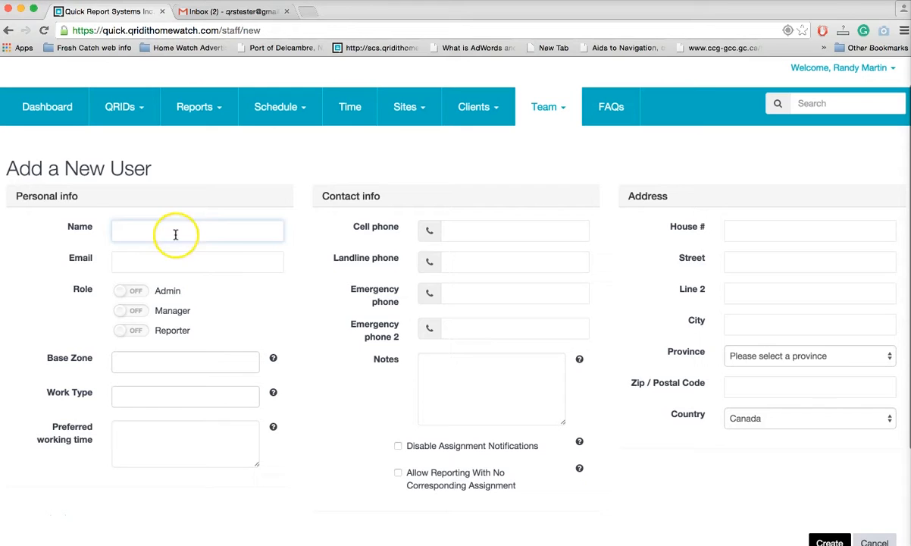
{"action": "type", "text": "Santa"}
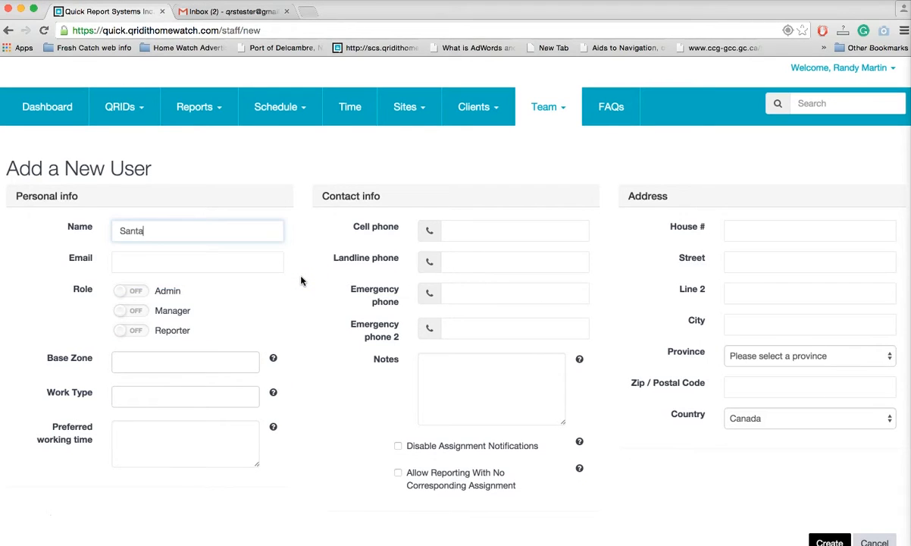
{"action": "left_click", "coordinate": [194, 253]}
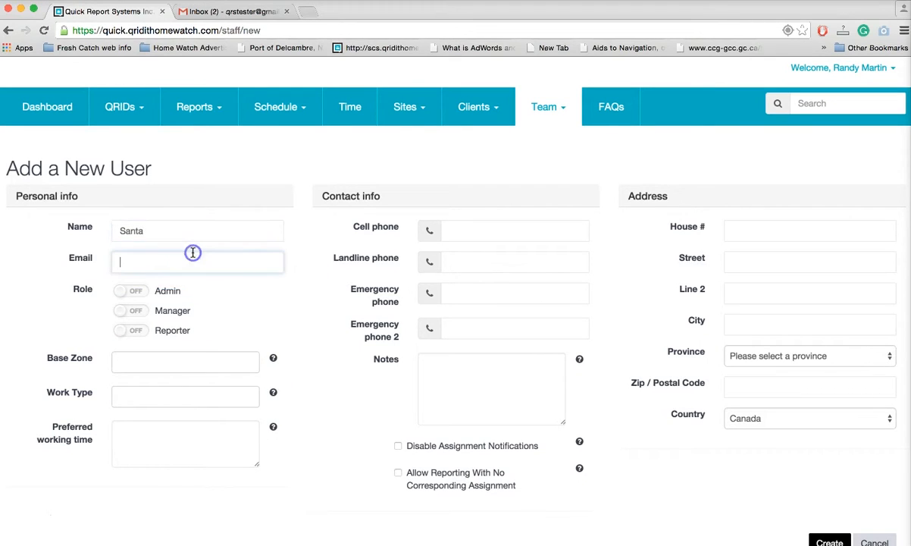
{"action": "left_click", "coordinate": [131, 332]}
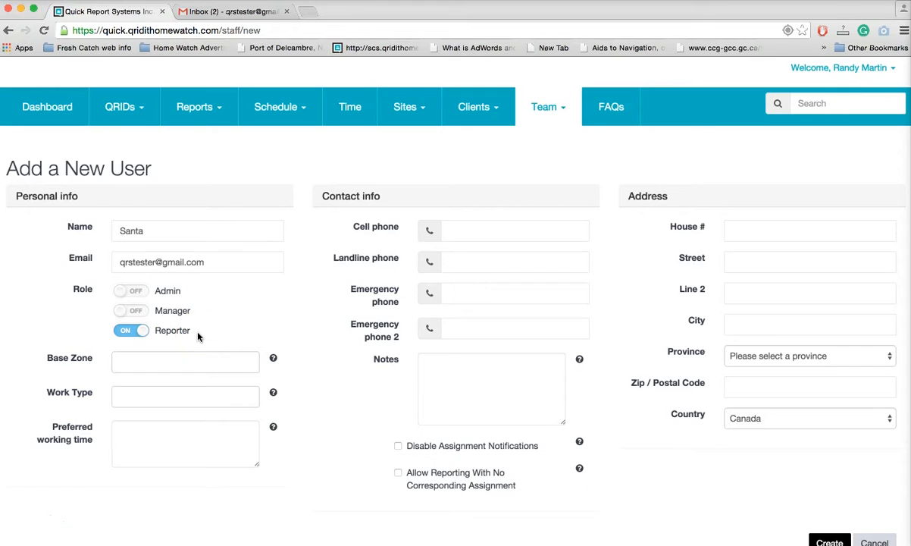
{"action": "mouse_move", "coordinate": [274, 360]}
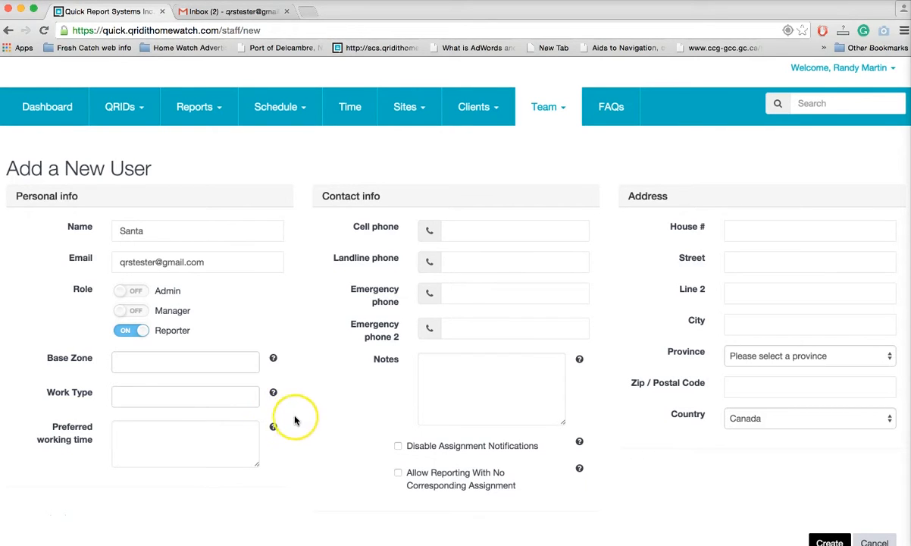
{"action": "mouse_move", "coordinate": [273, 428]}
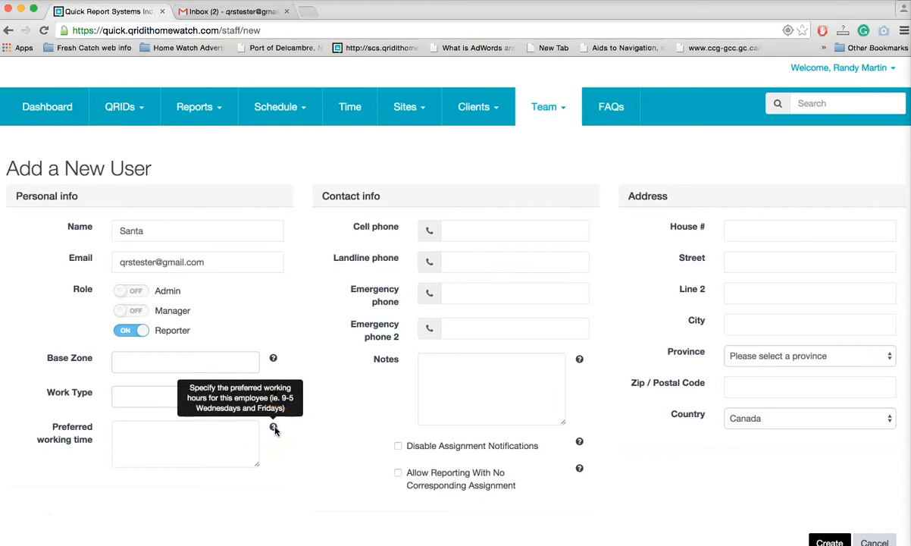
Step: Set the base zone to Toronto and add Home Watch and Cleaning as work types
{"action": "left_click", "coordinate": [196, 363]}
{"action": "left_click", "coordinate": [172, 400]}
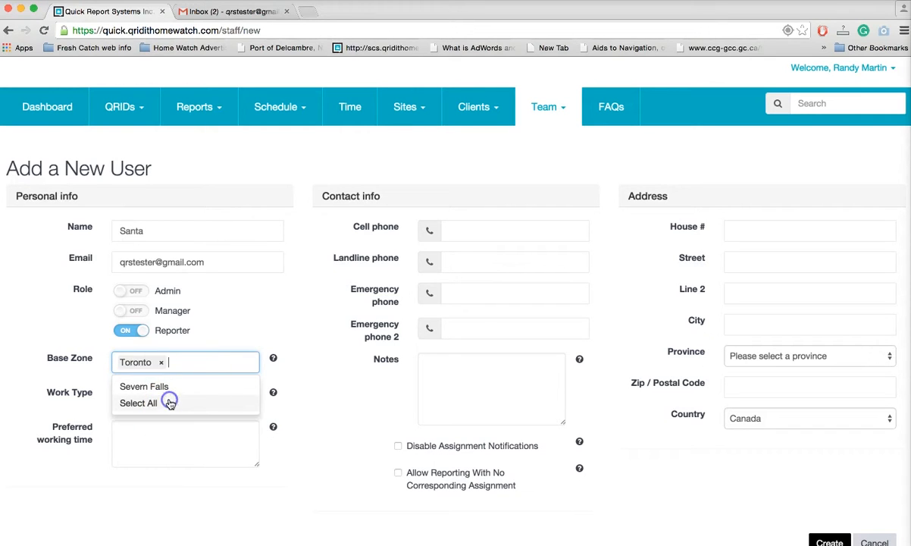
{"action": "left_click", "coordinate": [318, 380]}
{"action": "left_click", "coordinate": [224, 399]}
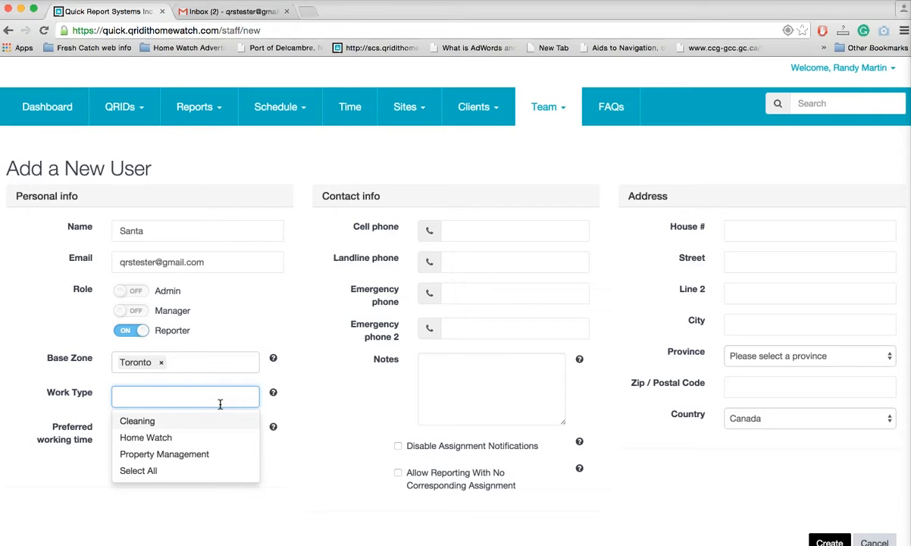
{"action": "left_click", "coordinate": [185, 436]}
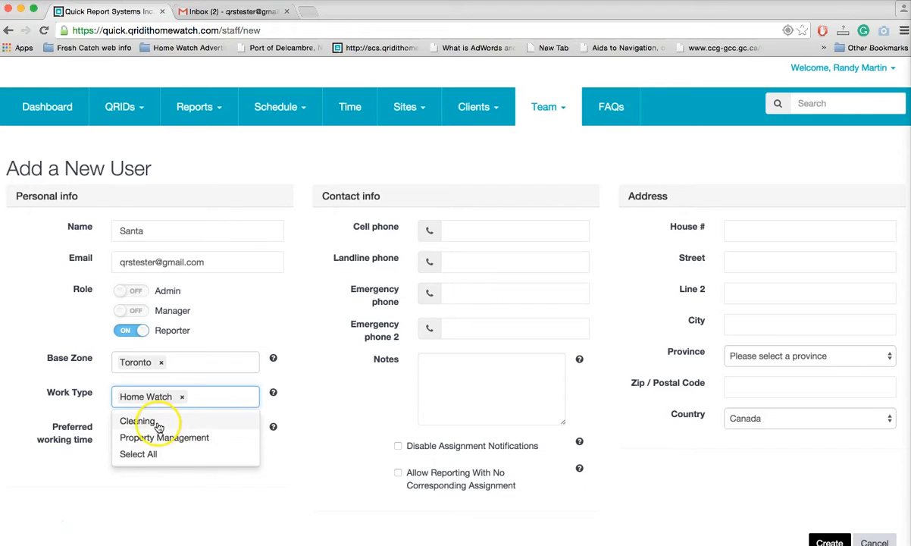
{"action": "left_click", "coordinate": [148, 422]}
{"action": "left_click", "coordinate": [300, 387]}
Step: Enter '8am to 4pm' as the preferred working time
{"action": "left_click", "coordinate": [182, 449]}
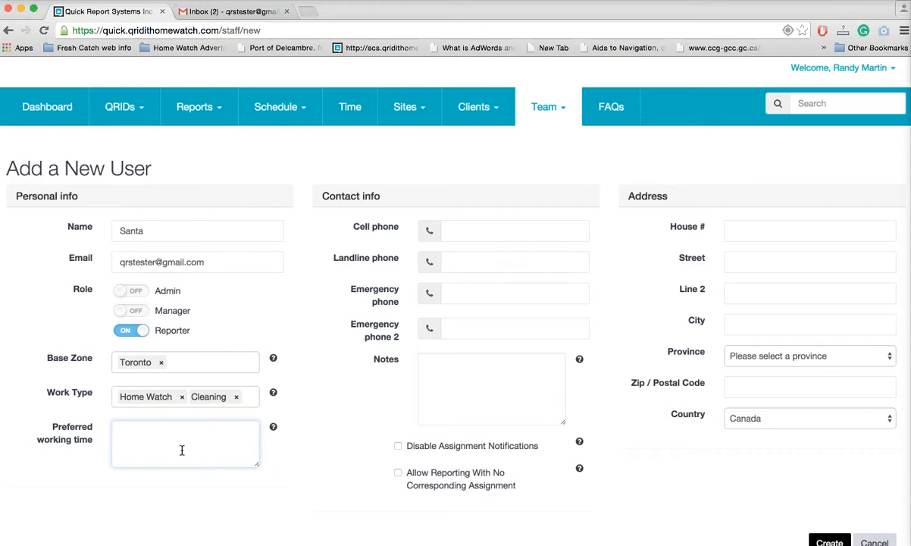
{"action": "type", "text": "8am to 4pm"}
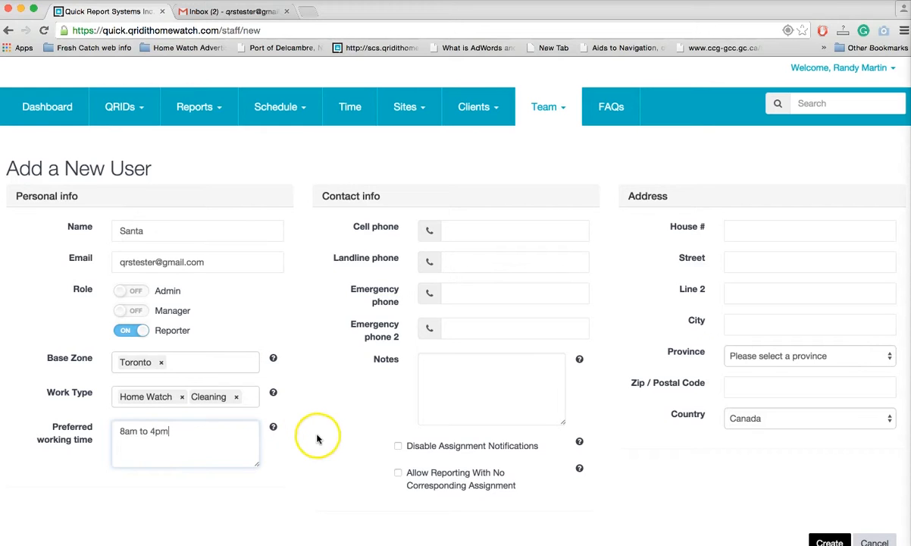
{"action": "left_click", "coordinate": [342, 425]}
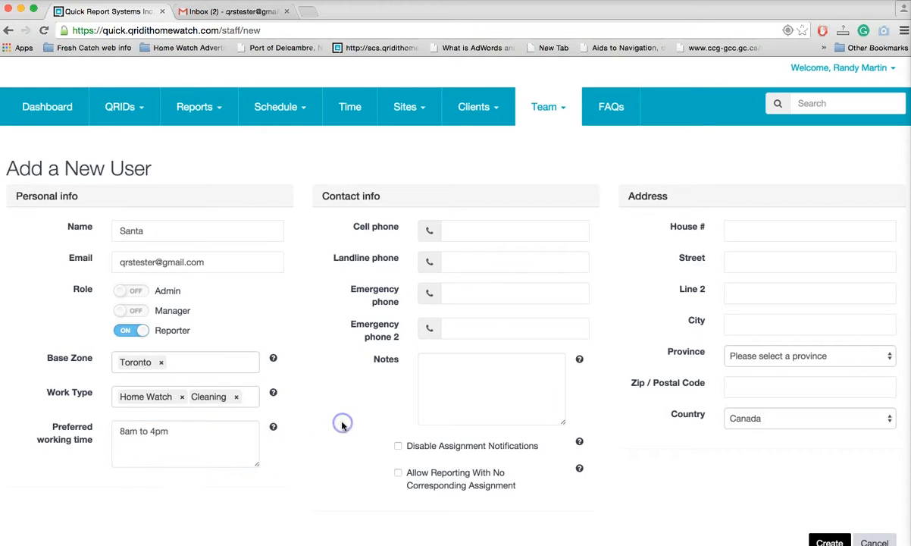
Step: Enter the member's cell phone number under contact info
{"action": "left_click", "coordinate": [476, 223]}
{"action": "type", "text": "12345667"}
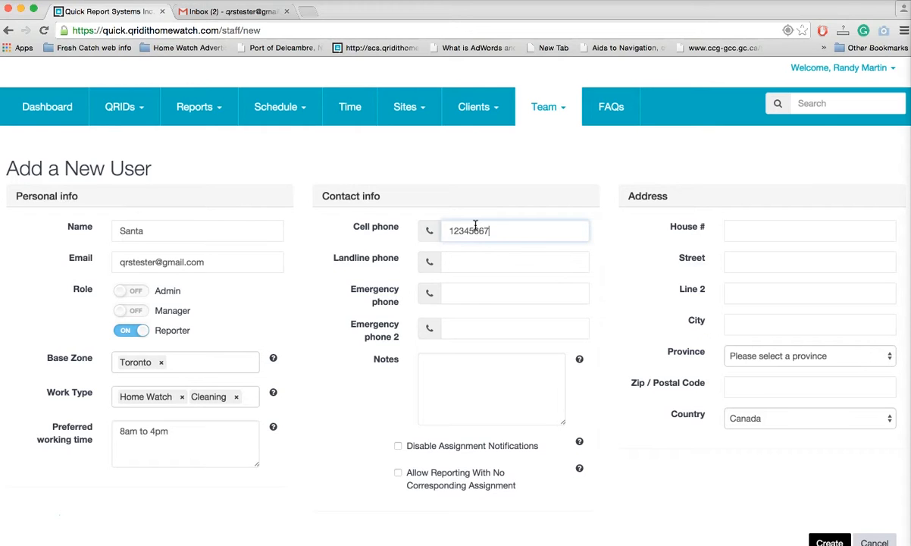
{"action": "type", "text": "8990"}
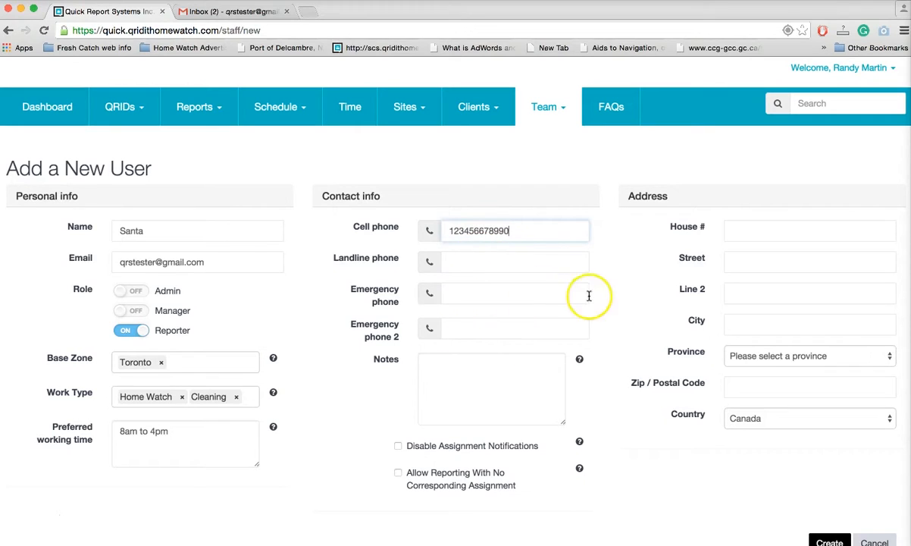
{"action": "left_click", "coordinate": [640, 277]}
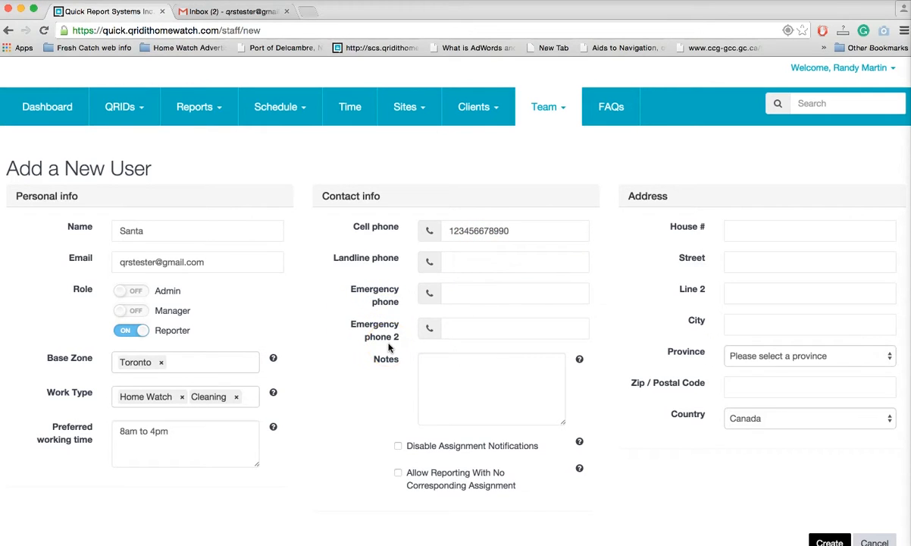
Step: Fill in the member's house number, street, city, province Ontario and postal code
{"action": "left_click", "coordinate": [775, 226]}
{"action": "type", "text": "123"}
{"action": "left_click", "coordinate": [765, 264]}
{"action": "type", "text": "Sesame Street"}
{"action": "left_click", "coordinate": [752, 327]}
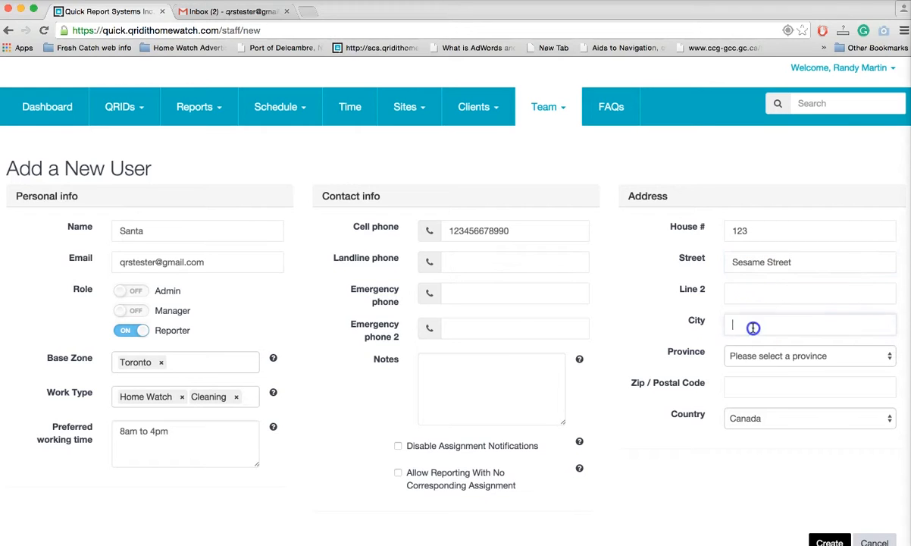
{"action": "type", "text": "Toronto"}
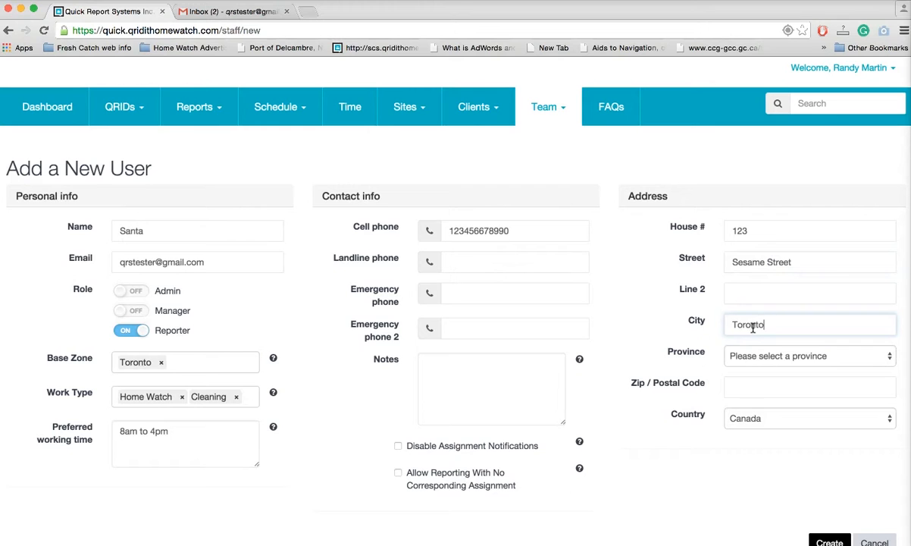
{"action": "left_click", "coordinate": [754, 355]}
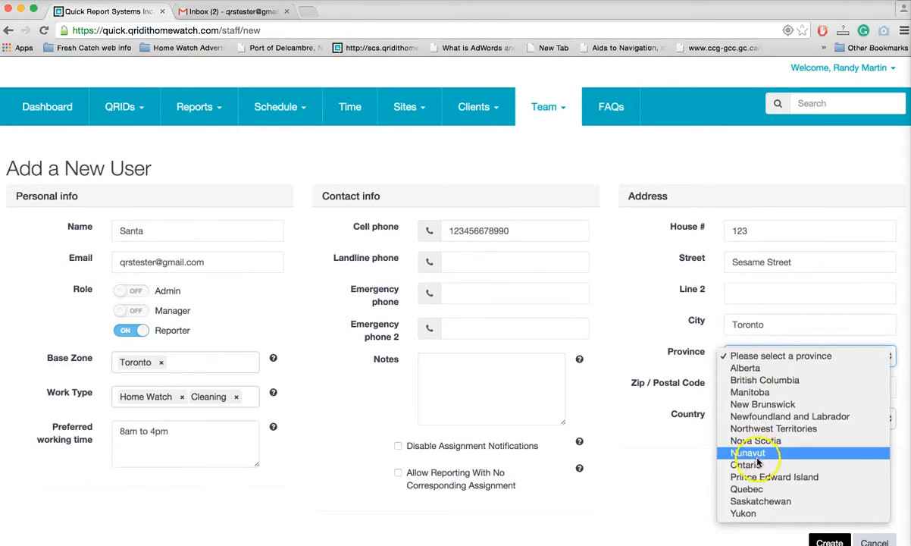
{"action": "left_click", "coordinate": [751, 464]}
{"action": "left_click", "coordinate": [750, 385]}
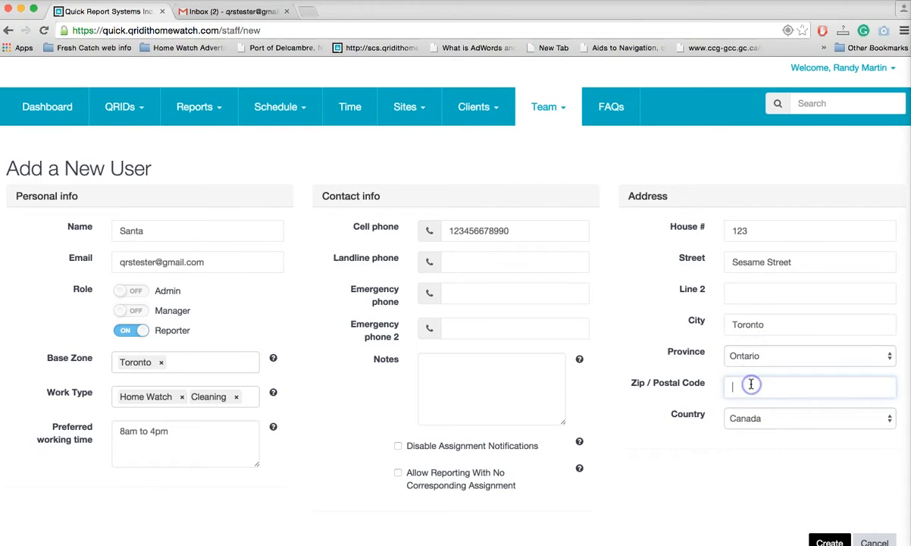
{"action": "type", "text": "L"}
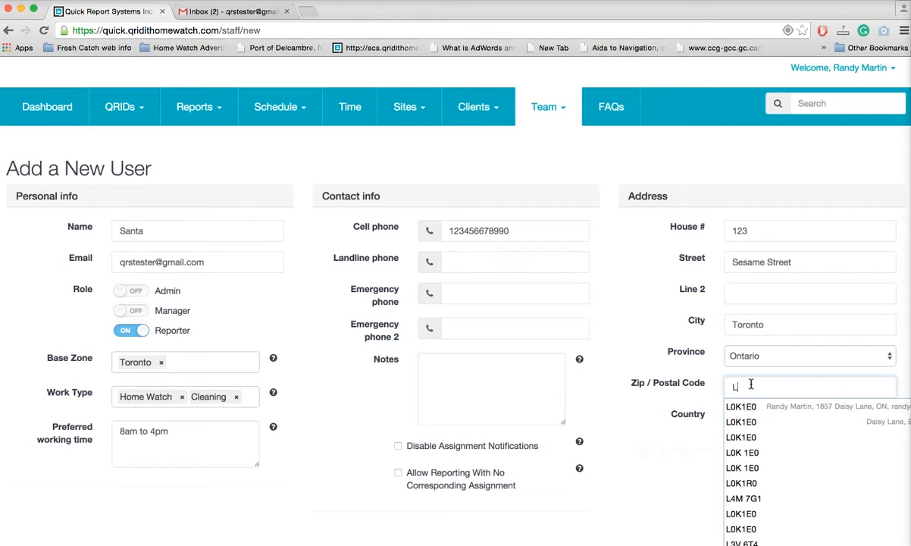
{"action": "type", "text": "3V"}
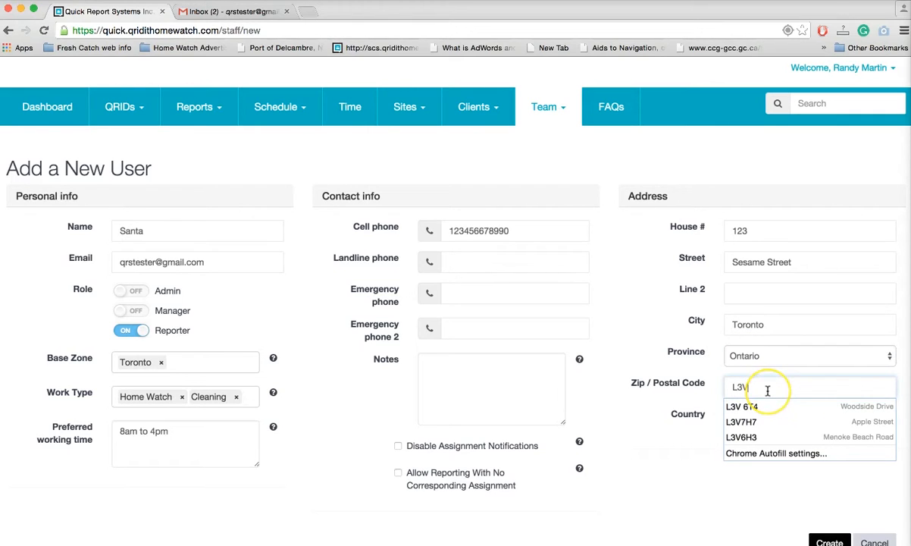
{"action": "type", "text": " 2A"}
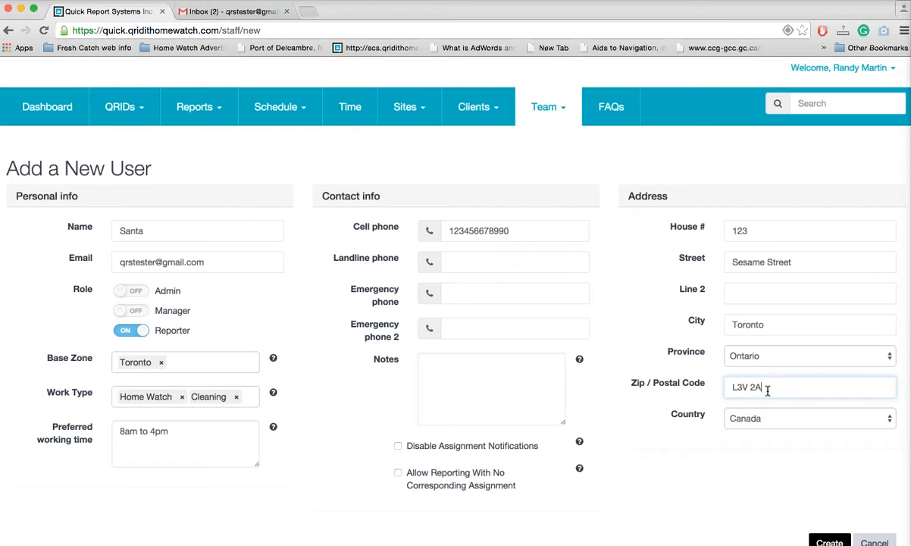
{"action": "type", "text": "4"}
{"action": "left_click", "coordinate": [716, 466]}
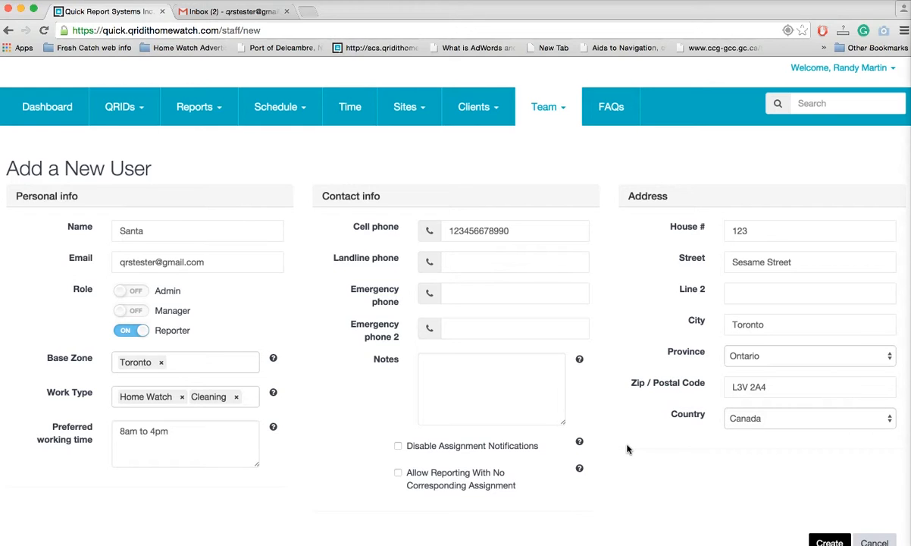
Step: Note that the member is allergic to cats and allow reporting with no corresponding assignment
{"action": "left_click", "coordinate": [486, 379]}
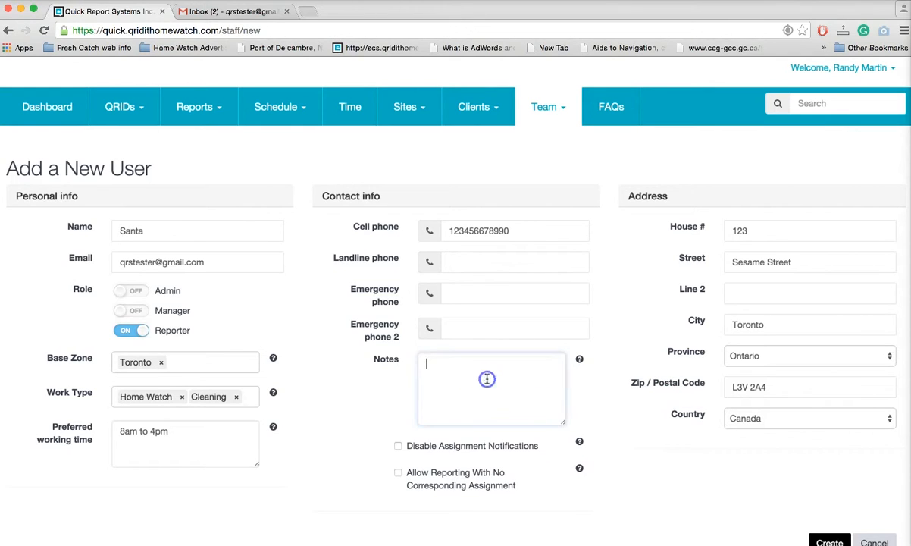
{"action": "type", "text": "Sanata"}
{"action": "key", "text": "BackSpace"}
{"action": "key", "text": "BackSpace"}
{"action": "key", "text": "BackSpace"}
{"action": "type", "text": "ta is allergic to cats!"}
{"action": "left_click", "coordinate": [472, 385]}
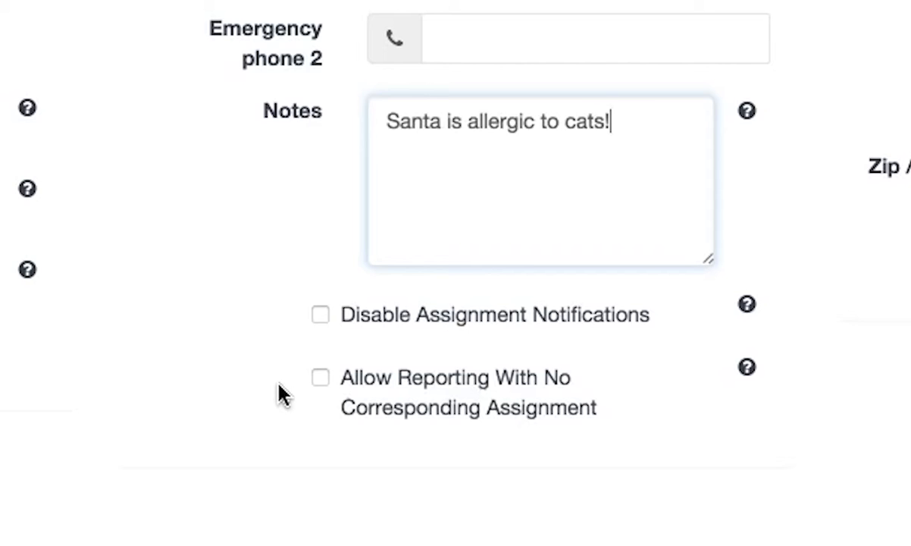
{"action": "left_click", "coordinate": [321, 378]}
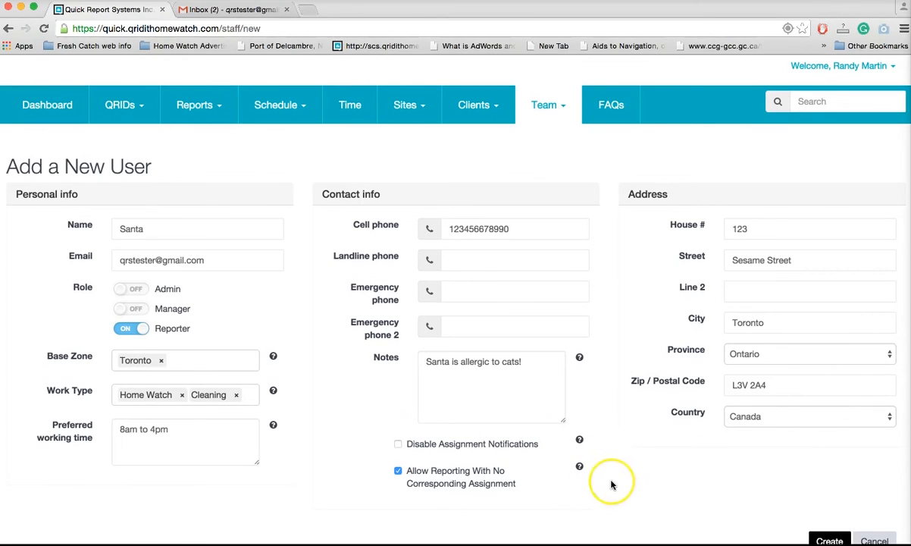
Step: Create the member and confirm the Team list shows a Toronto Reporter, Active (Invited)
{"action": "scroll", "coordinate": [610, 479], "scroll_direction": "down", "scroll_amount": 2}
{"action": "left_click", "coordinate": [820, 476]}
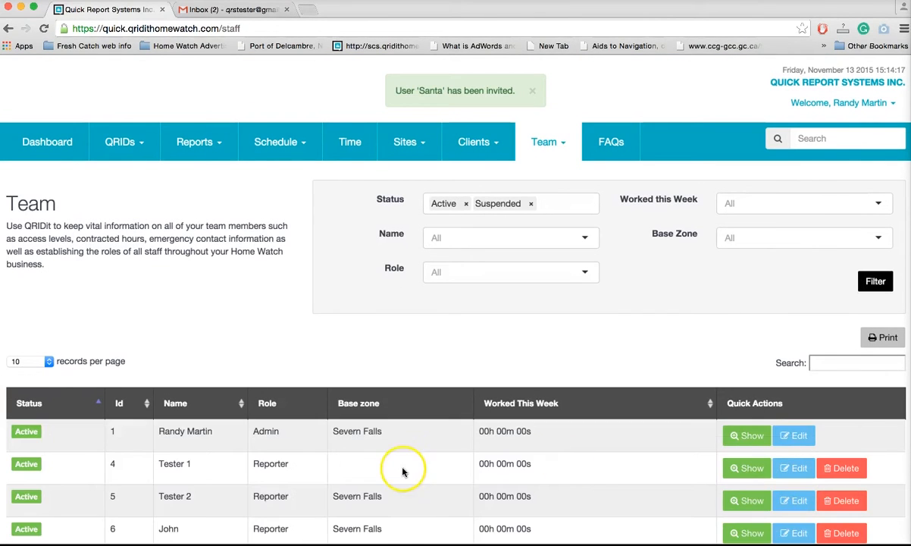
{"action": "scroll", "coordinate": [254, 474], "scroll_direction": "down", "scroll_amount": 5}
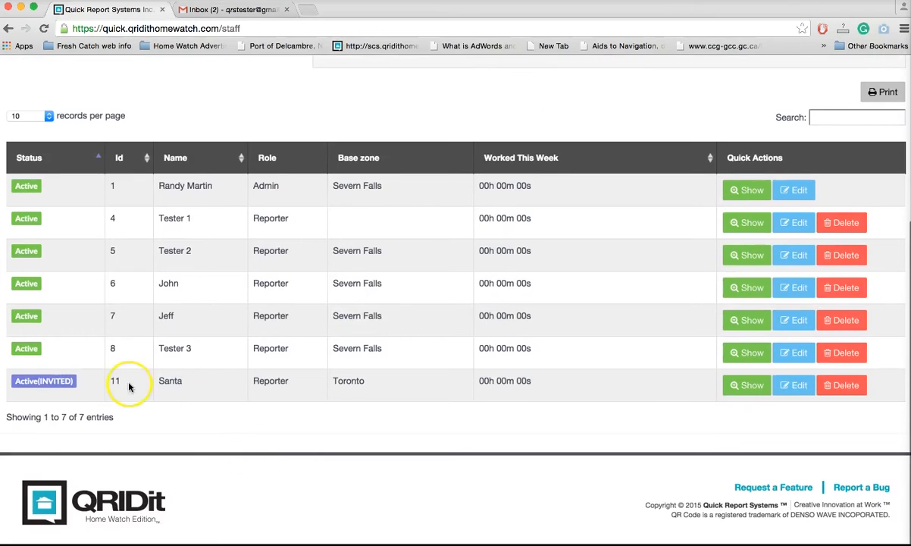